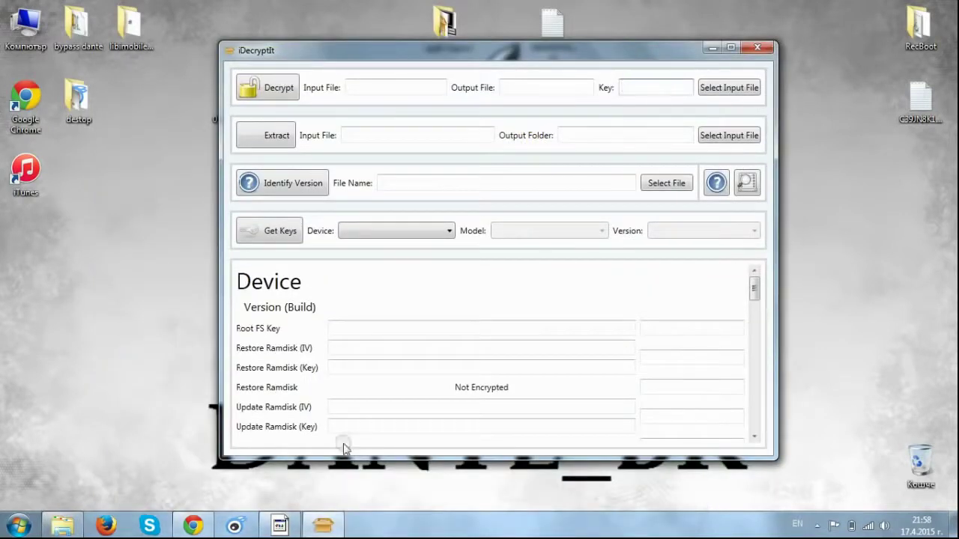
Copy the Root Filesystem key from the StoweVail 12F5037c (iPhone4,1) wiki page in Chrome and paste it into iDecryptIt's decryption Key field
left_click(192, 525)
right_click(353, 200)
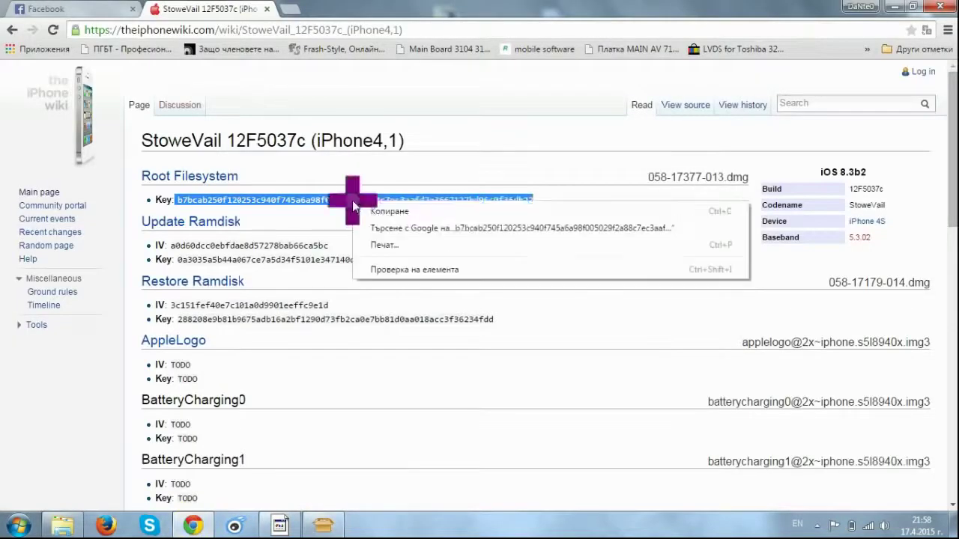
left_click(381, 212)
left_click(896, 6)
key("ctrl+v")
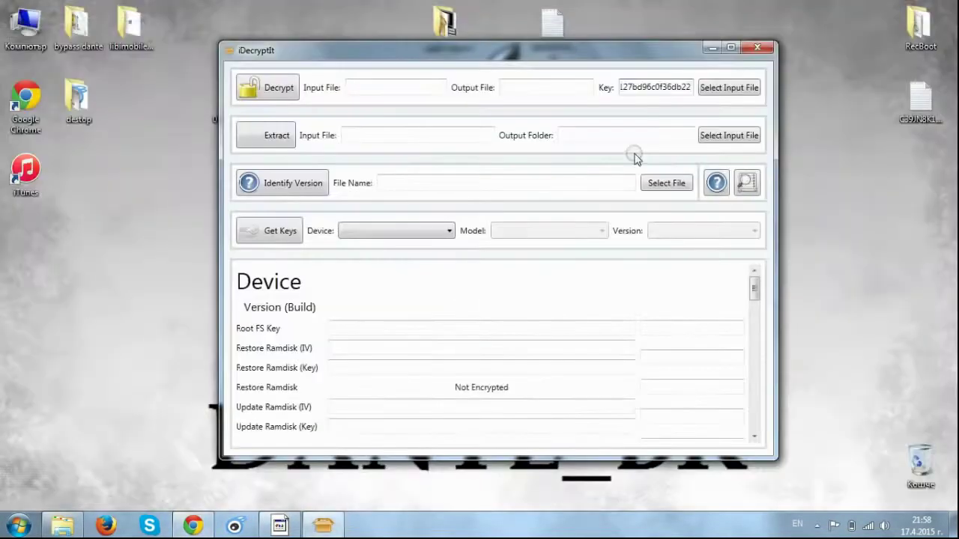
left_click(726, 89)
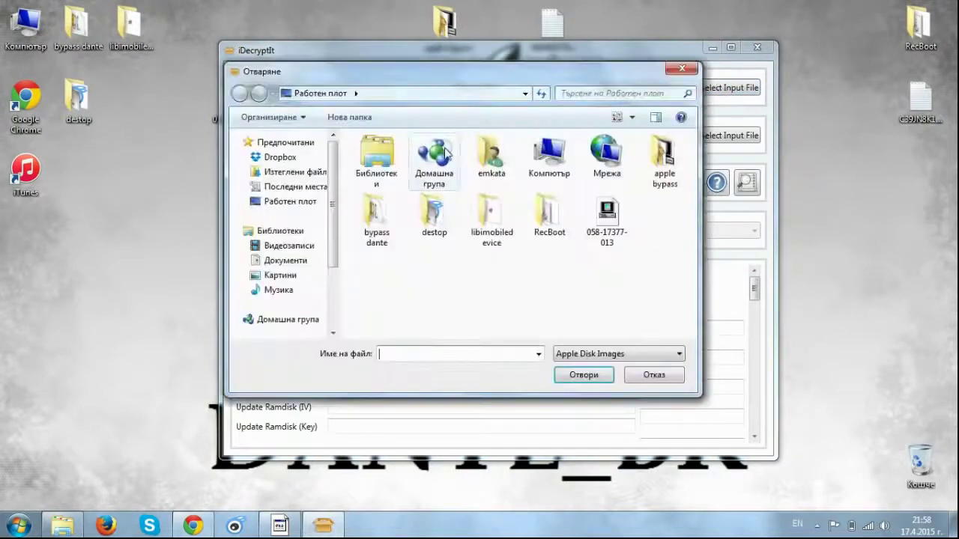
left_click(606, 219)
left_click(583, 375)
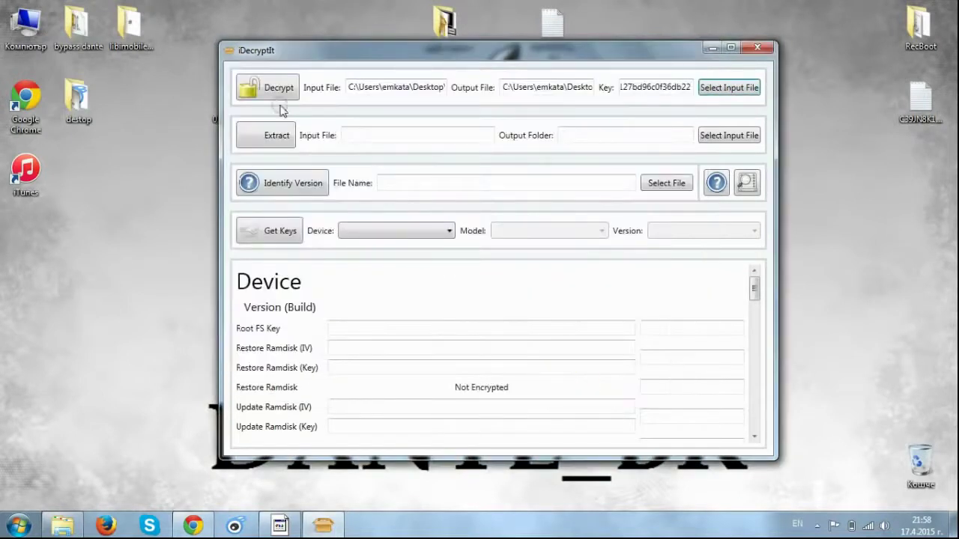
left_click(277, 98)
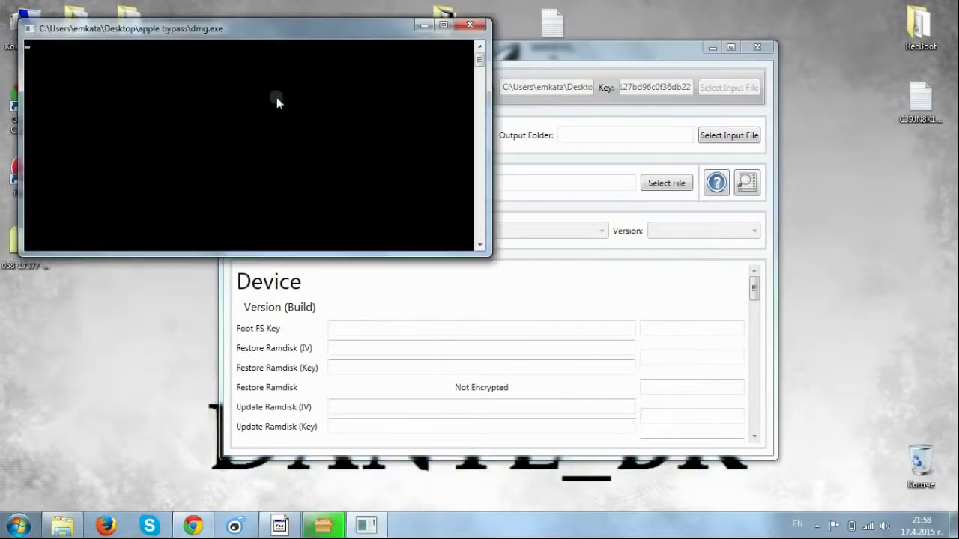
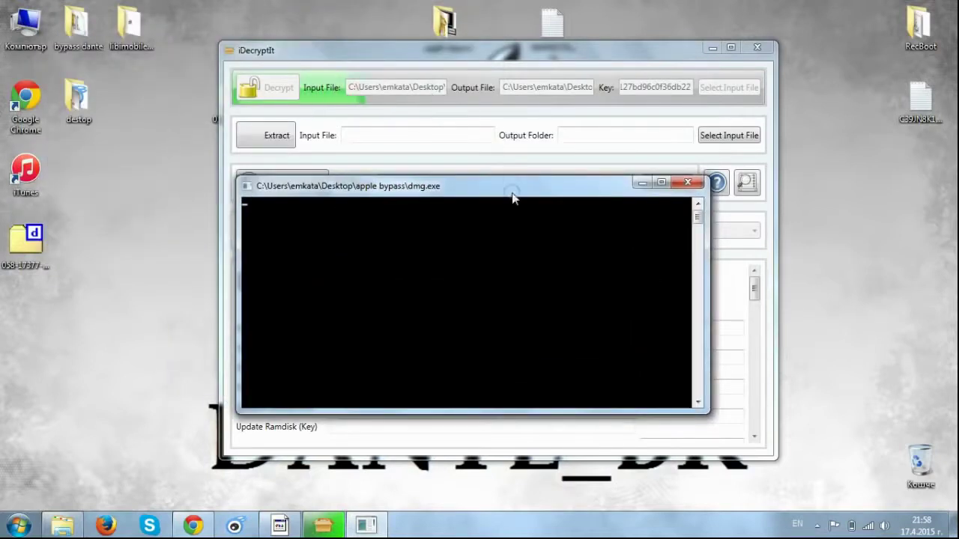
Move the dmg.exe console and iDecryptIt windows aside, and close iDecryptIt once the decryption has finished
left_click_drag(504, 192, 382, 155)
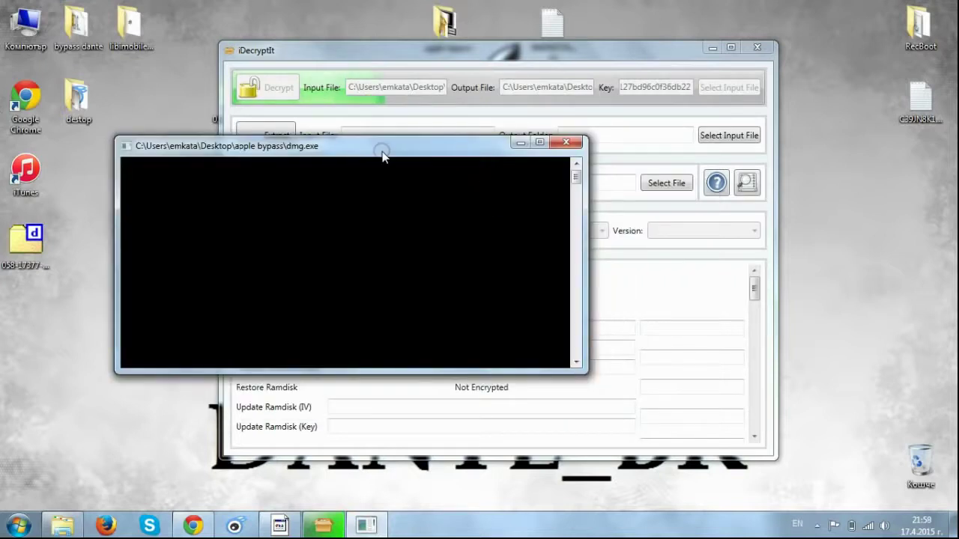
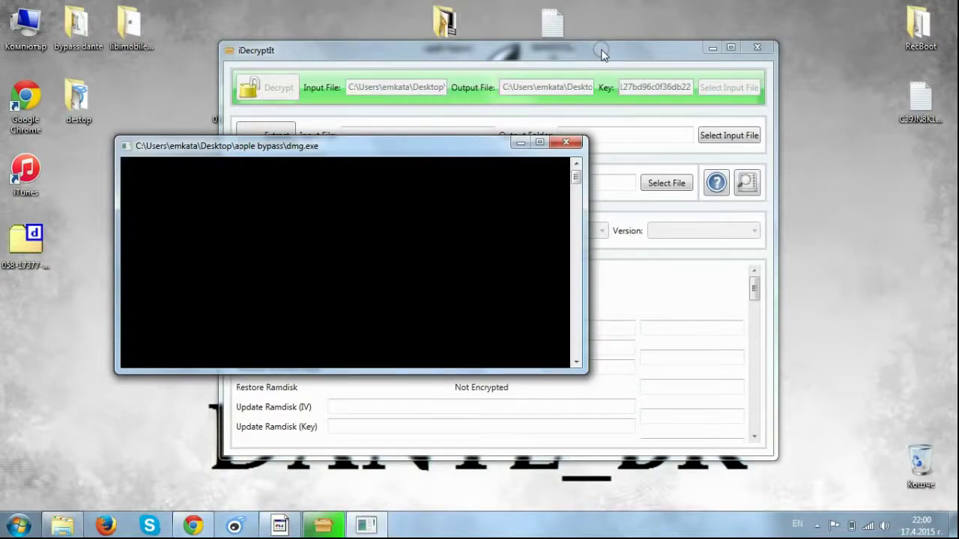
left_click_drag(603, 53, 707, 13)
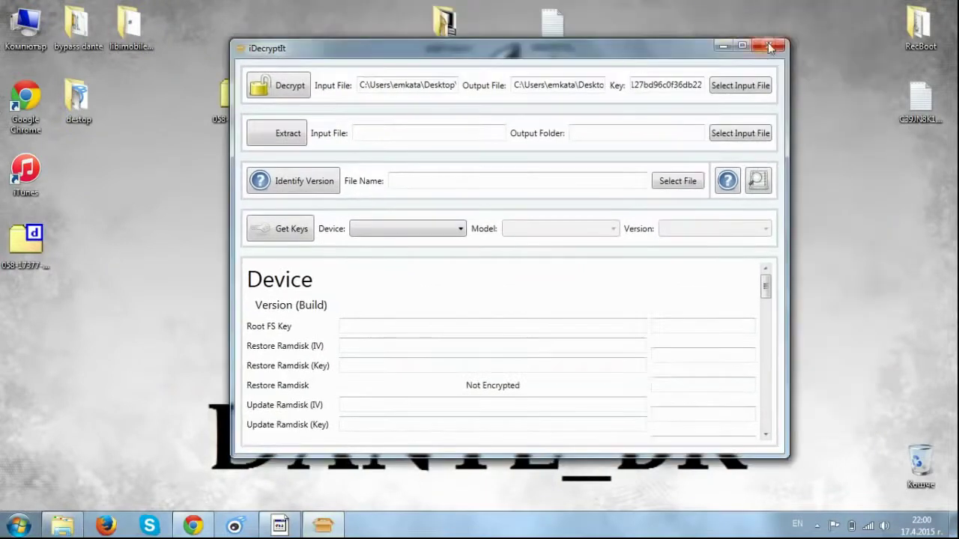
left_click(770, 43)
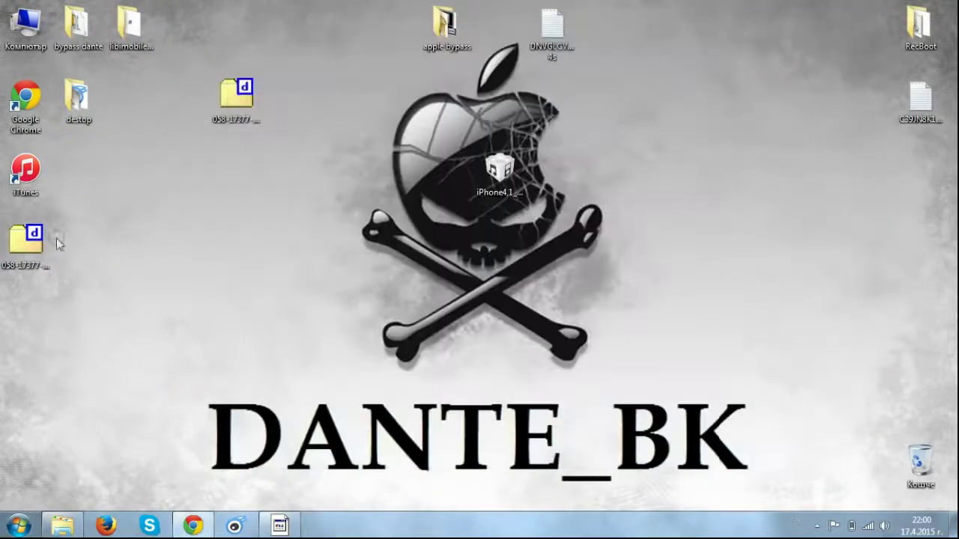
double_click(32, 240)
left_click(607, 310)
left_click_drag(26, 241, 314, 102)
left_click(236, 120)
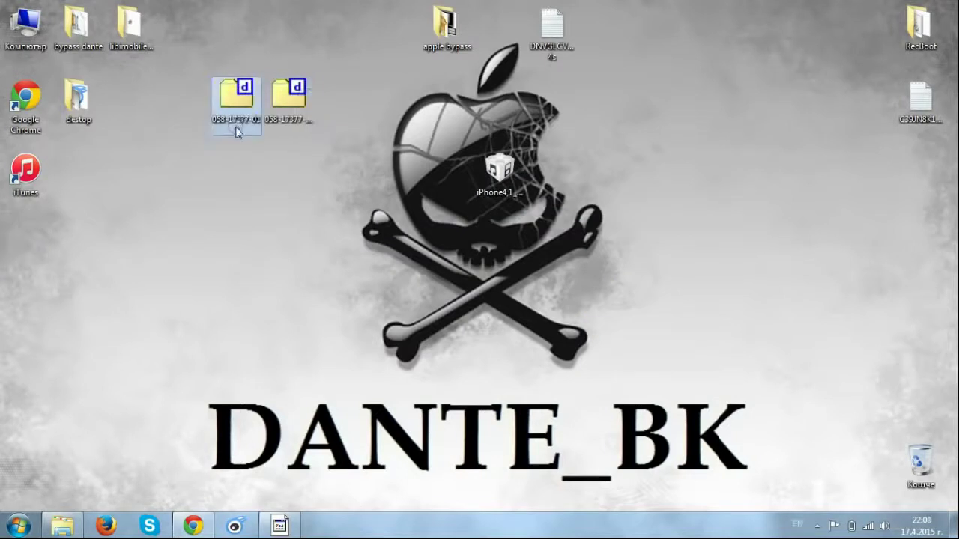
right_click(236, 126)
left_click(274, 454)
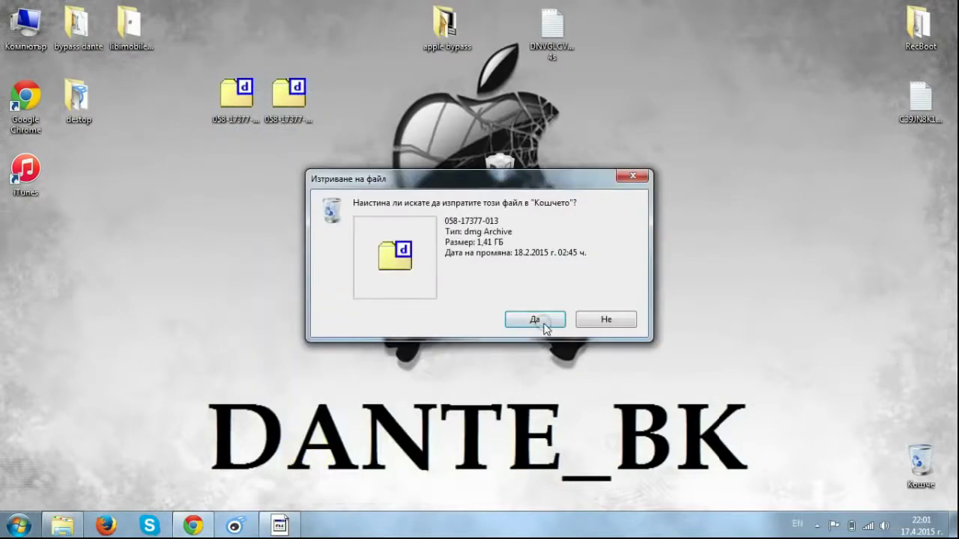
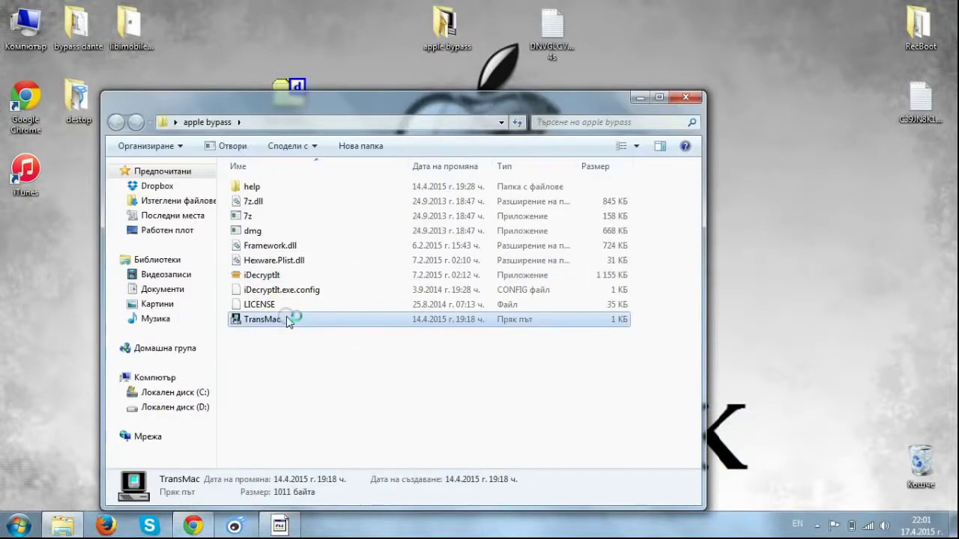
left_click_drag(514, 191, 714, 116)
left_click(711, 258)
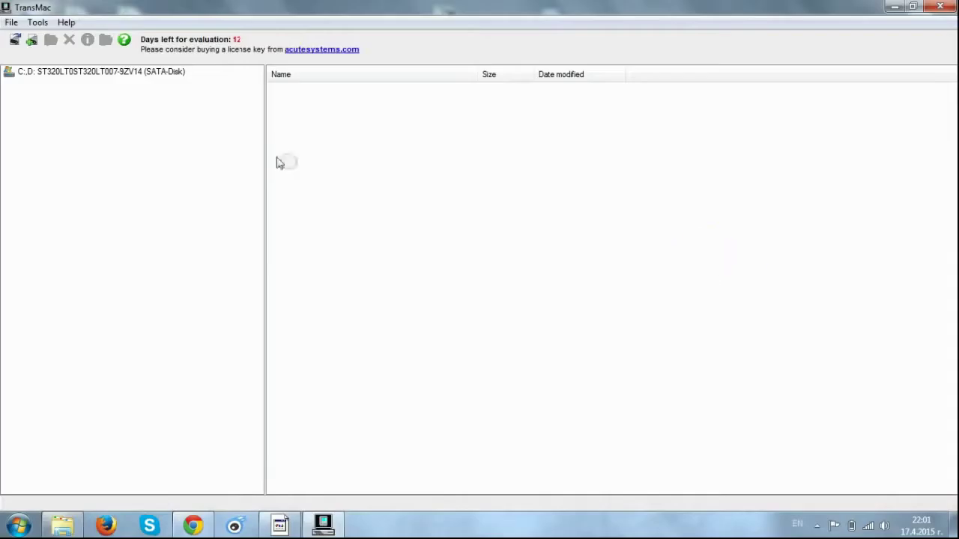
left_click(15, 39)
left_click(78, 170)
left_click(708, 131)
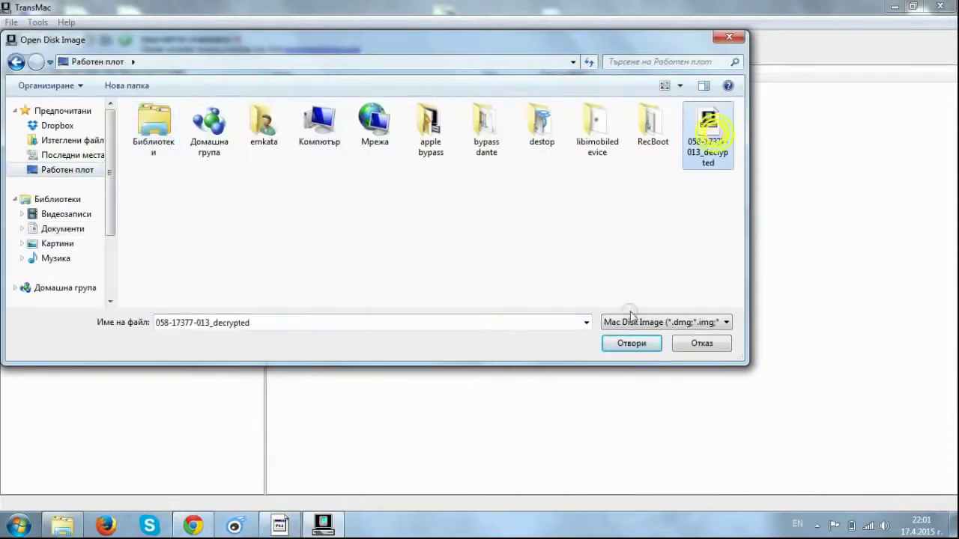
left_click(626, 343)
Expand the decrypted disk image and its StoweVail12F5037c.N94DeveloperOS volume, and open the Applications folder
double_click(75, 83)
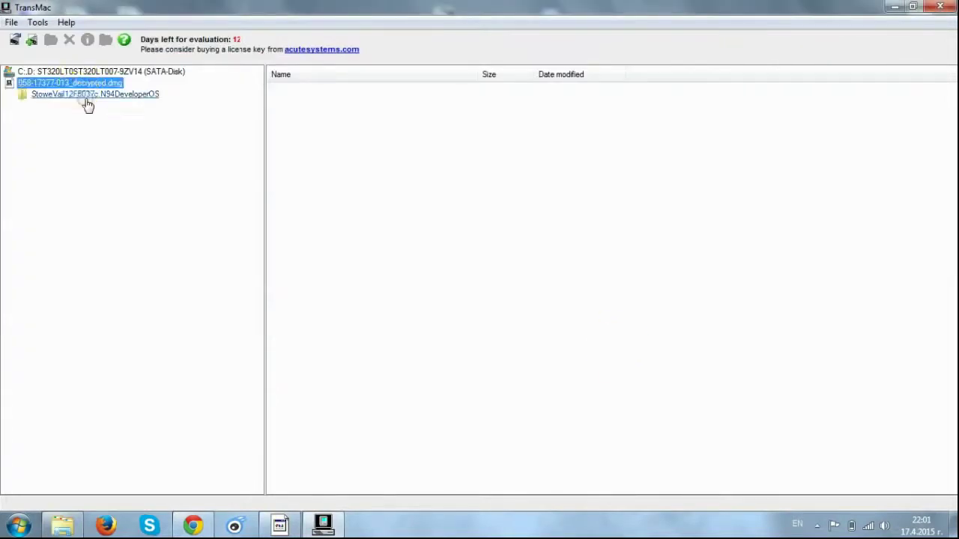
double_click(83, 95)
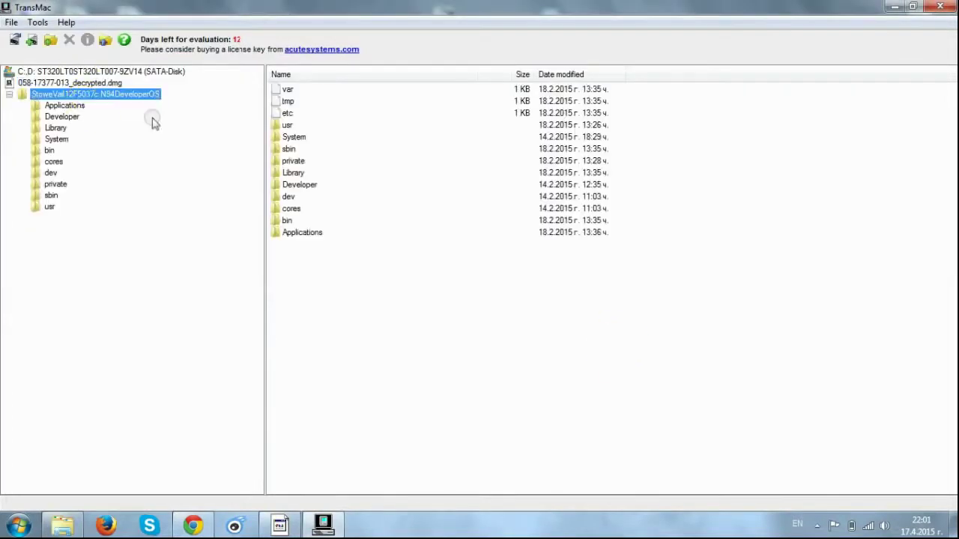
double_click(76, 108)
Delete Setup.app from the disk image's Applications folder
left_click_drag(950, 159, 950, 163)
mouse_move(952, 248)
left_mouse_down()
mouse_move(951, 378)
mouse_move(952, 240)
left_mouse_up()
left_click(314, 162)
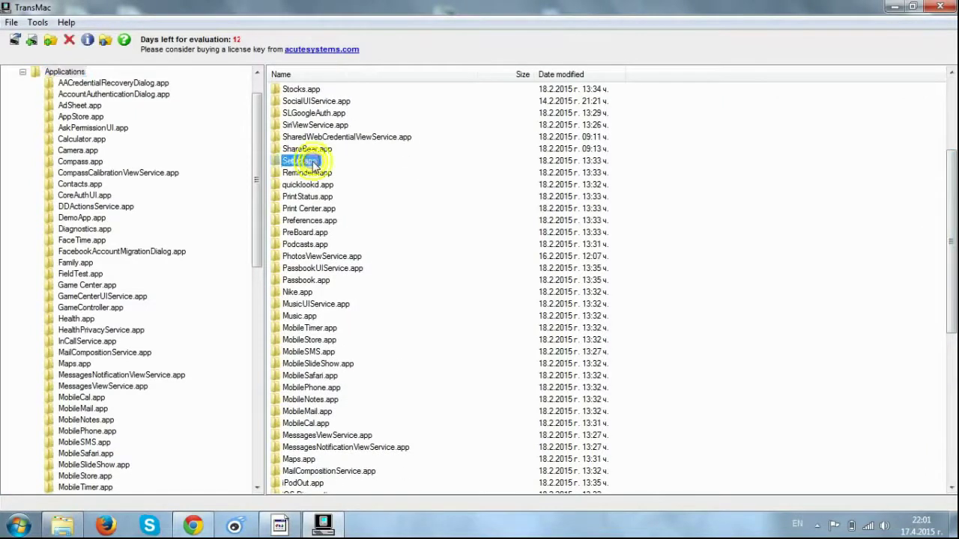
right_click(300, 161)
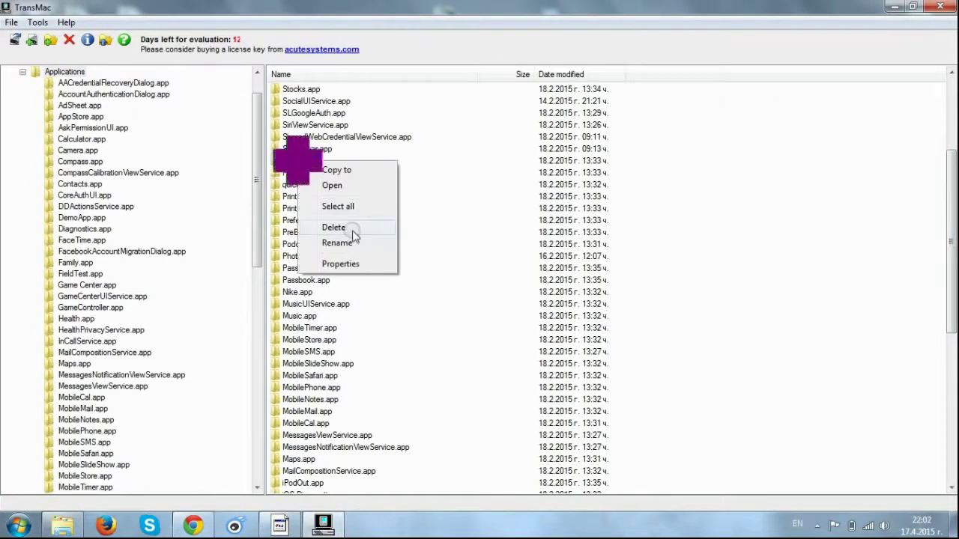
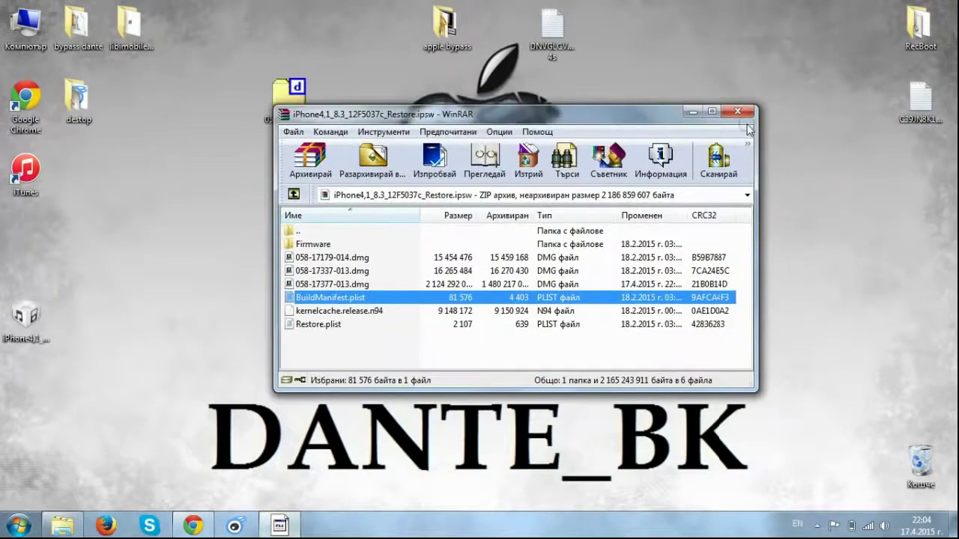
Close the iPhone4,1_8.3_12F5037c_Restore.ipsw archive in WinRAR and move the iPhone4,1 firmware file beside the wallpaper's skull logo
left_click(805, 104)
left_click_drag(27, 315, 685, 172)
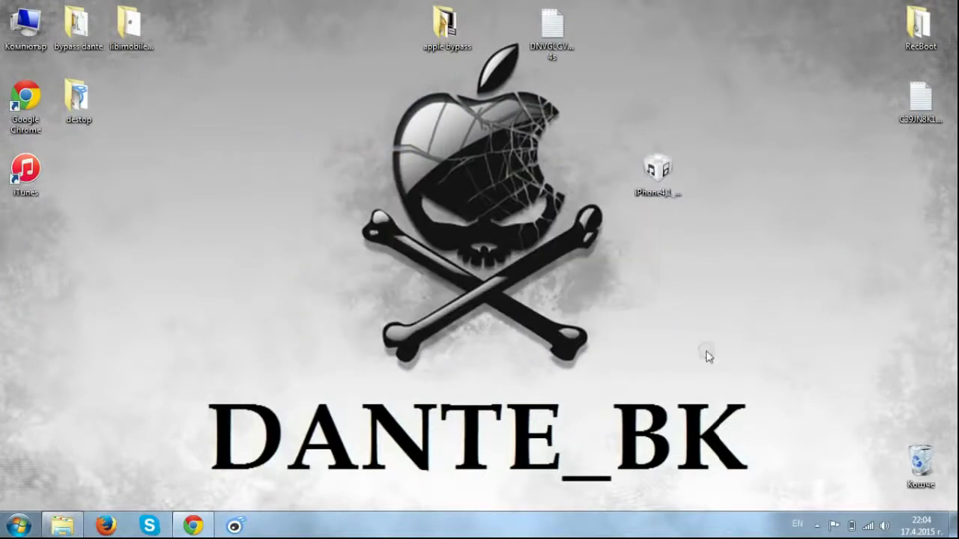